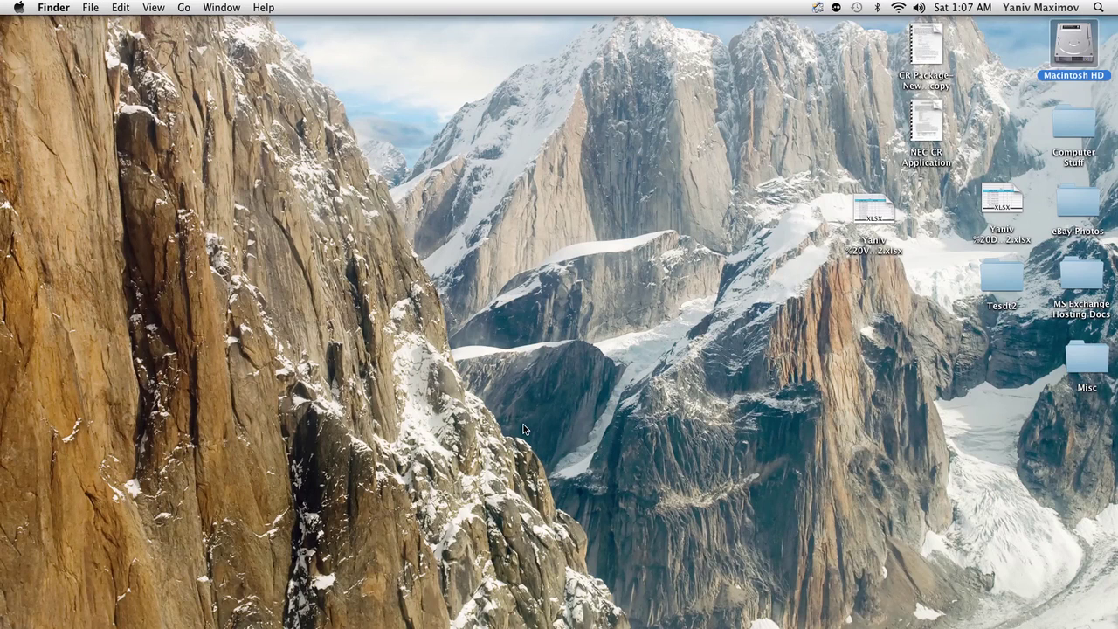
Launch FileMaker Pro from the Dock and bring the Test1 database window to the front
{"action": "mouse_move", "coordinate": [297, 622]}
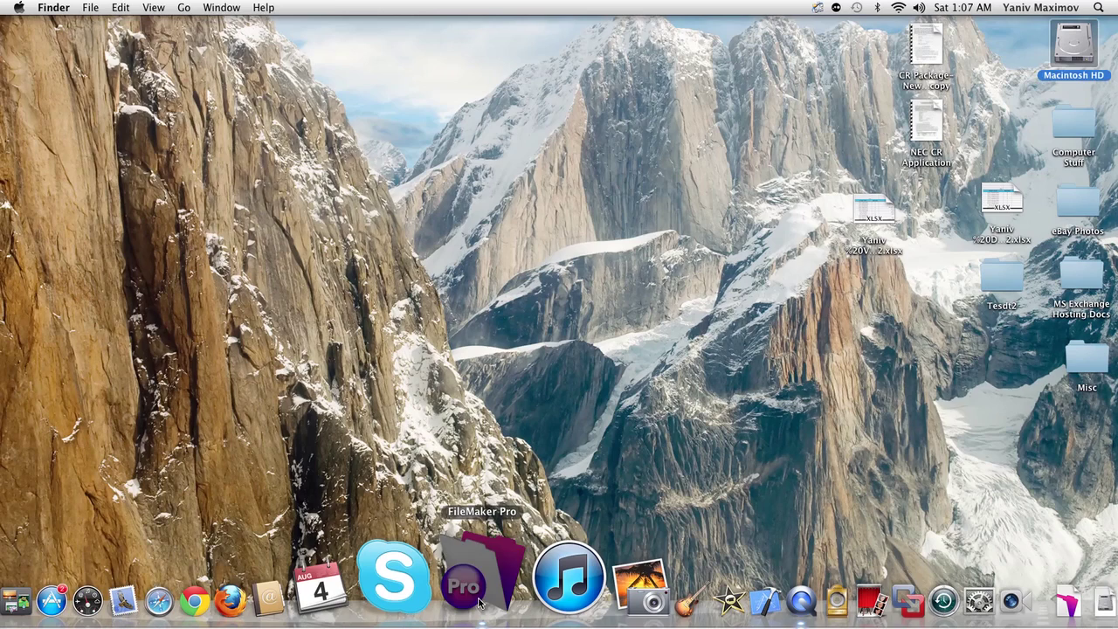
{"action": "left_click", "coordinate": [480, 603]}
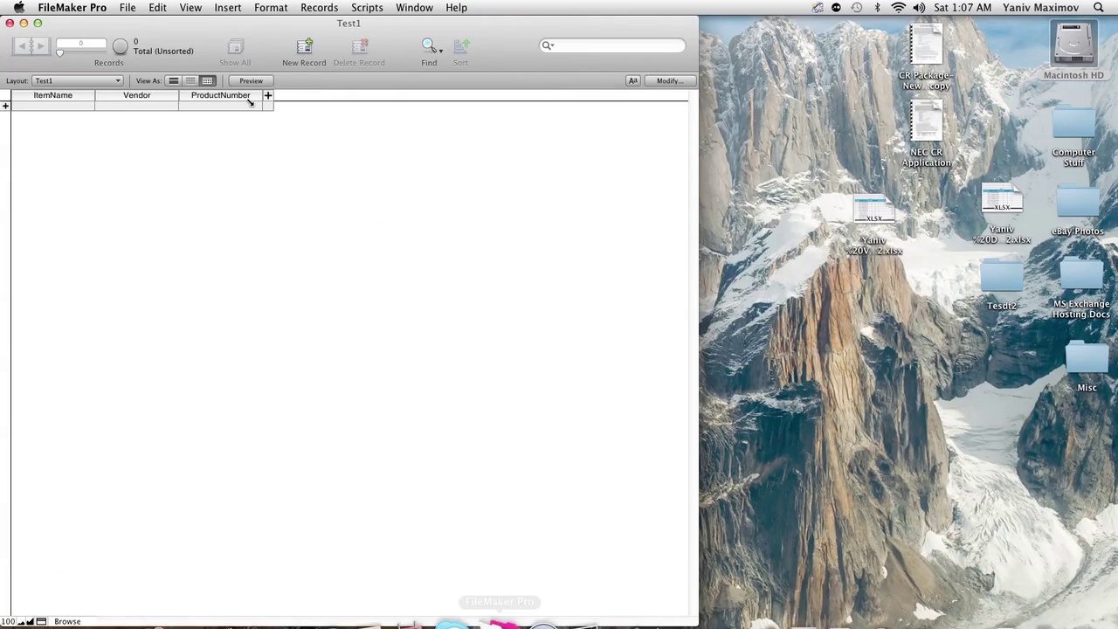
{"action": "key", "text": "super+Tab"}
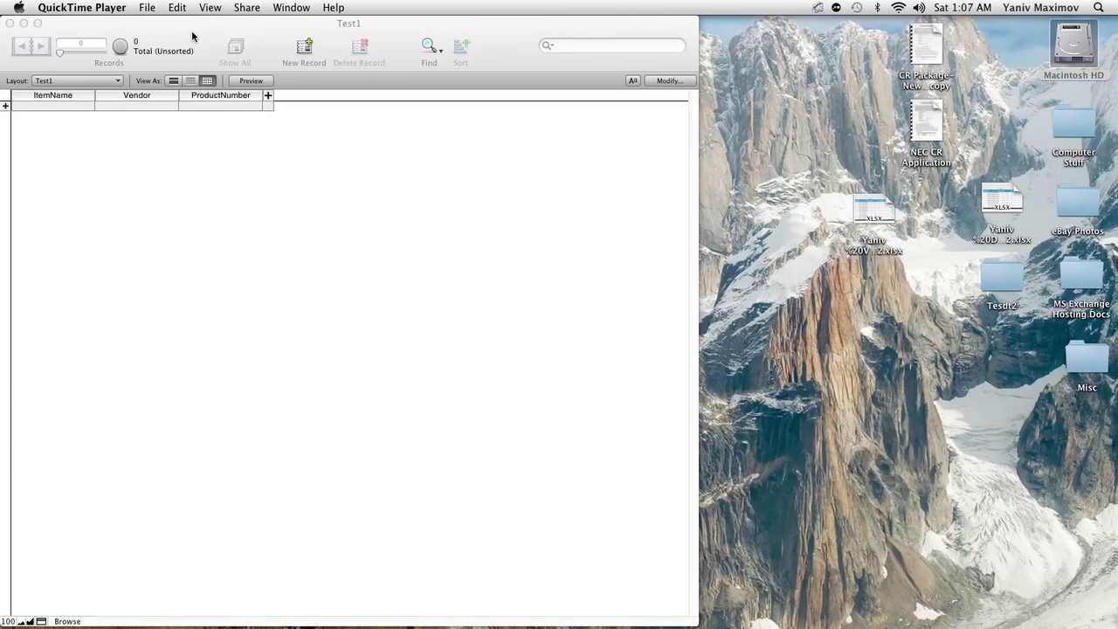
{"action": "left_click", "coordinate": [366, 24]}
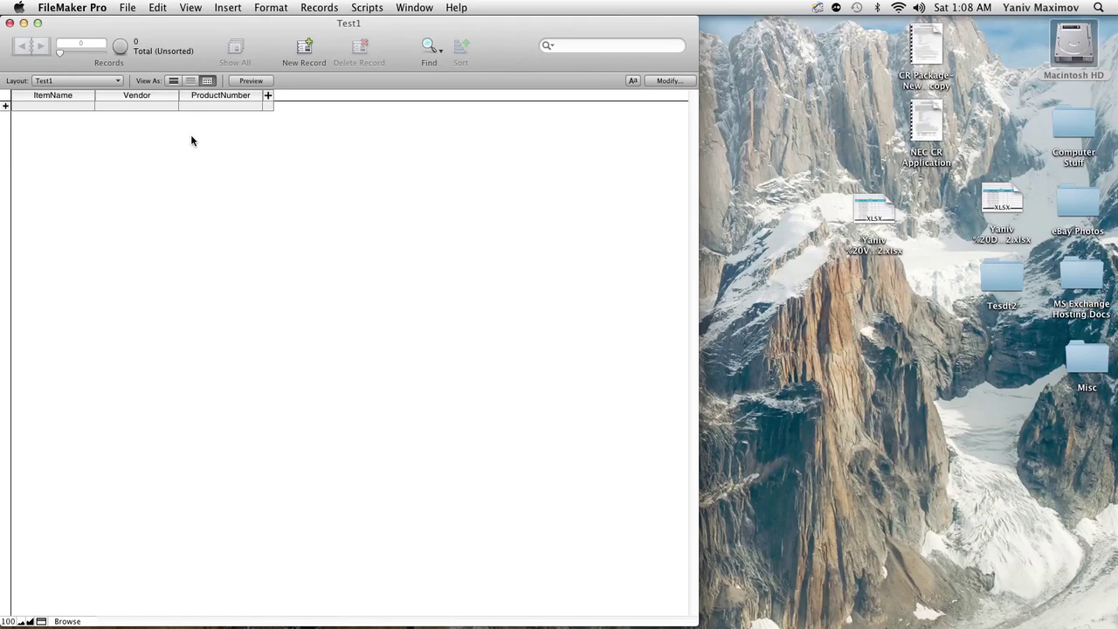
Switch Test1 to List view, then to Form view showing ItemName, Vendor and ProductNumber
{"action": "left_click", "coordinate": [188, 81]}
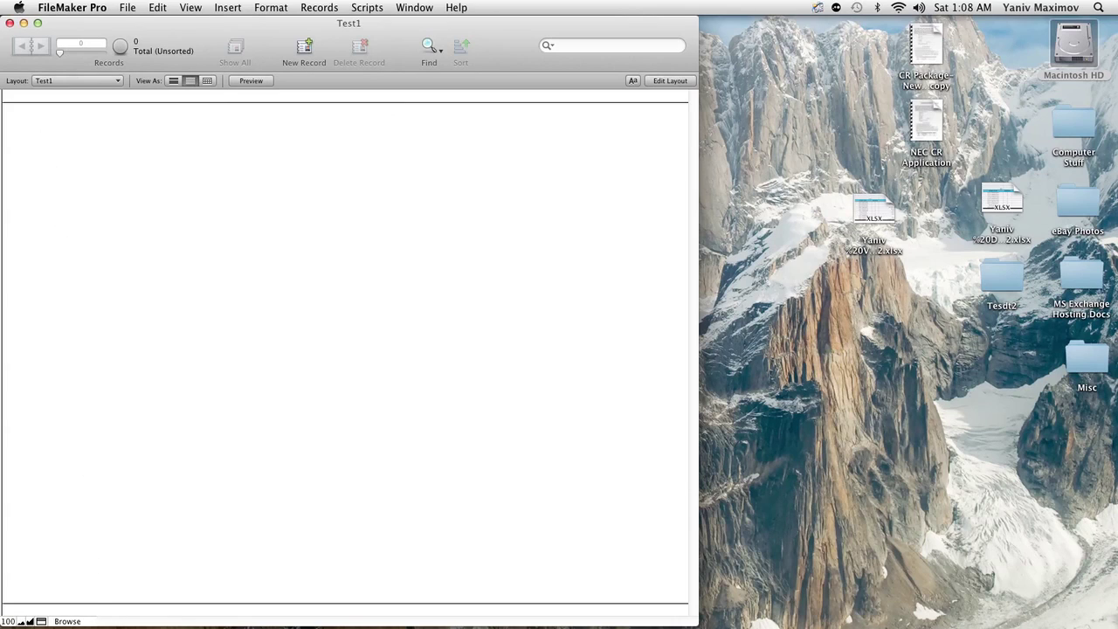
{"action": "left_click", "coordinate": [172, 81]}
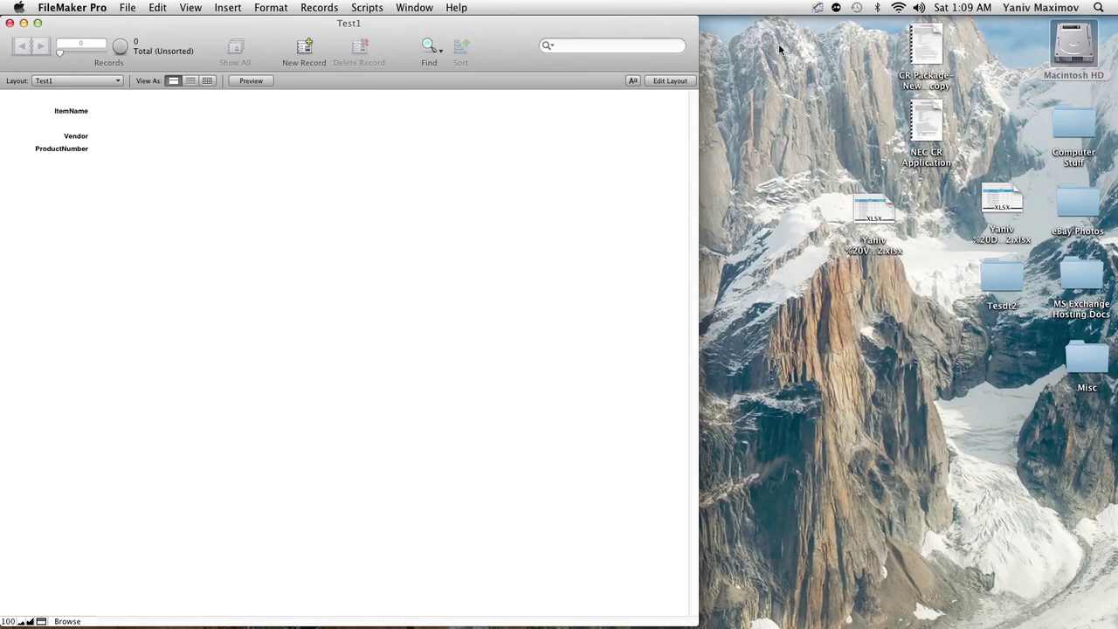
{"action": "left_click", "coordinate": [673, 80]}
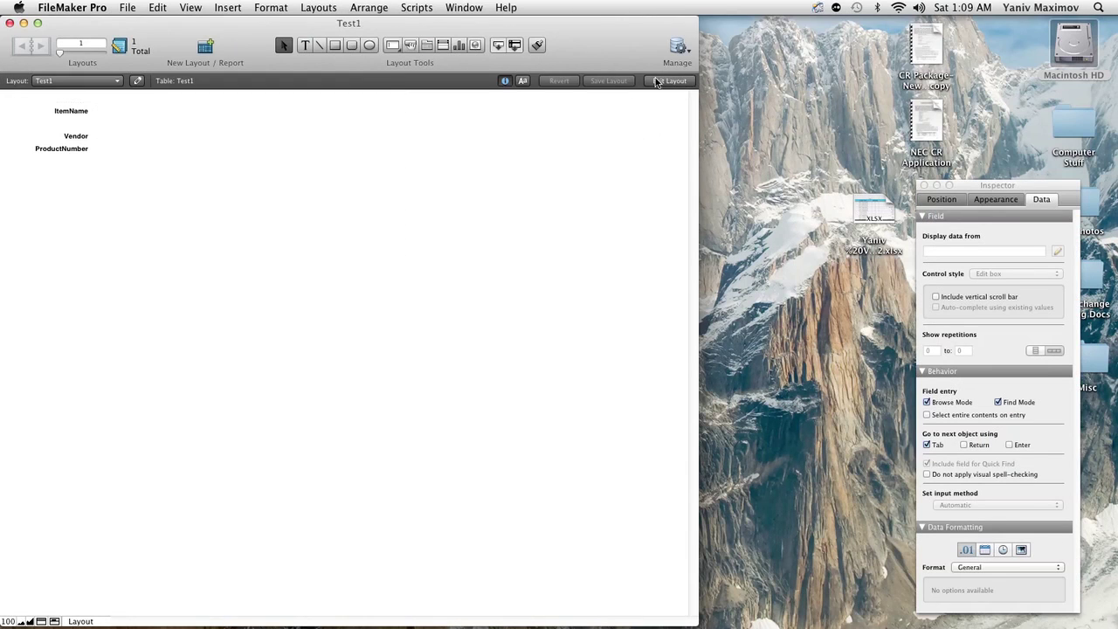
{"action": "left_click", "coordinate": [669, 80]}
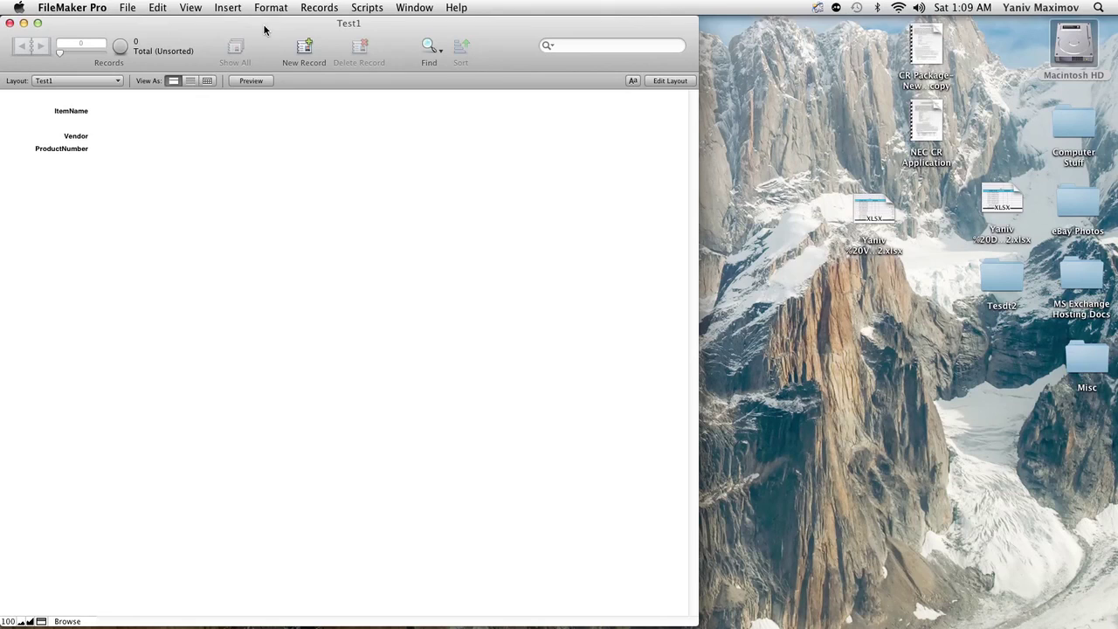
{"action": "left_click", "coordinate": [656, 81]}
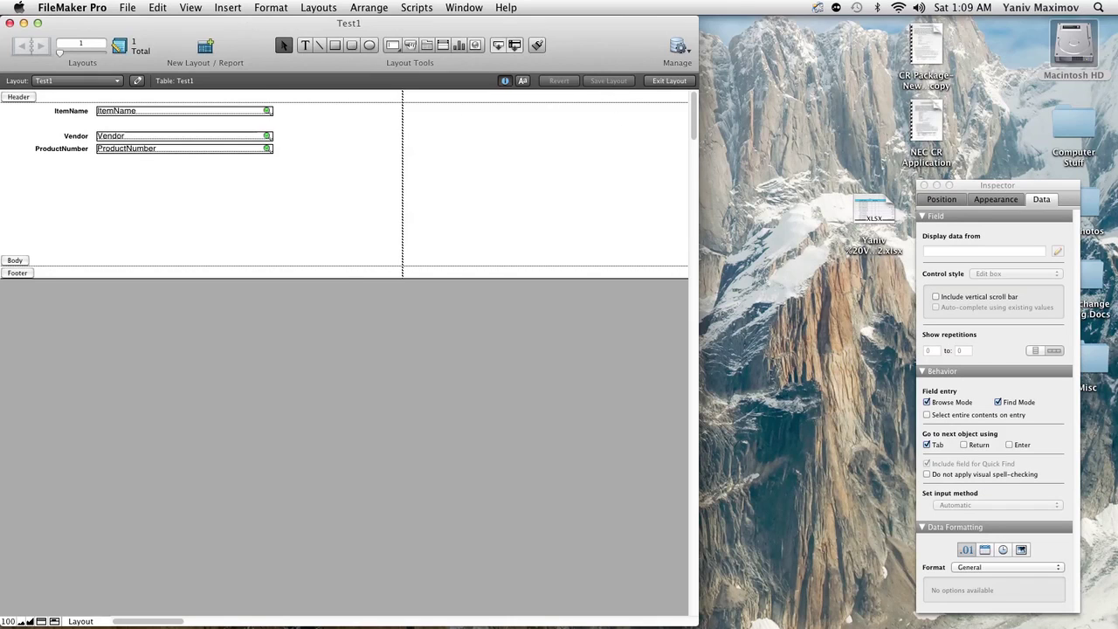
Use Edit > Select All to select the ItemName, Vendor and ProductNumber fields on the layout
{"action": "left_click", "coordinate": [157, 8]}
{"action": "mouse_move", "coordinate": [178, 8]}
{"action": "left_click", "coordinate": [175, 131]}
Open Manage > Database to list Test1's four Text fields, including CompanyName
{"action": "left_click", "coordinate": [680, 48]}
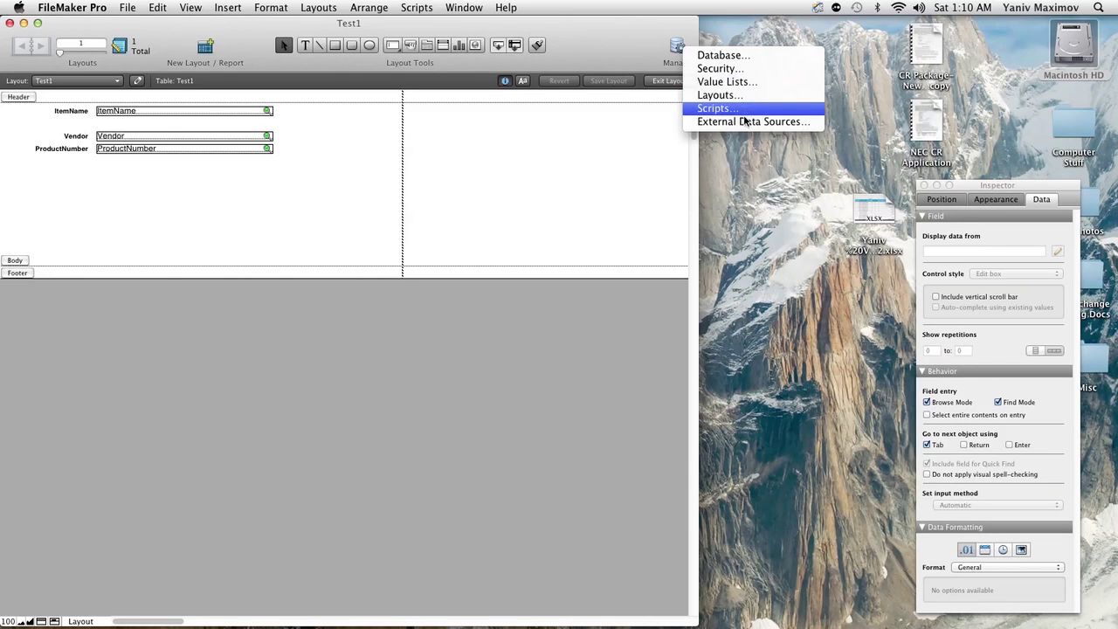
{"action": "left_click", "coordinate": [799, 122]}
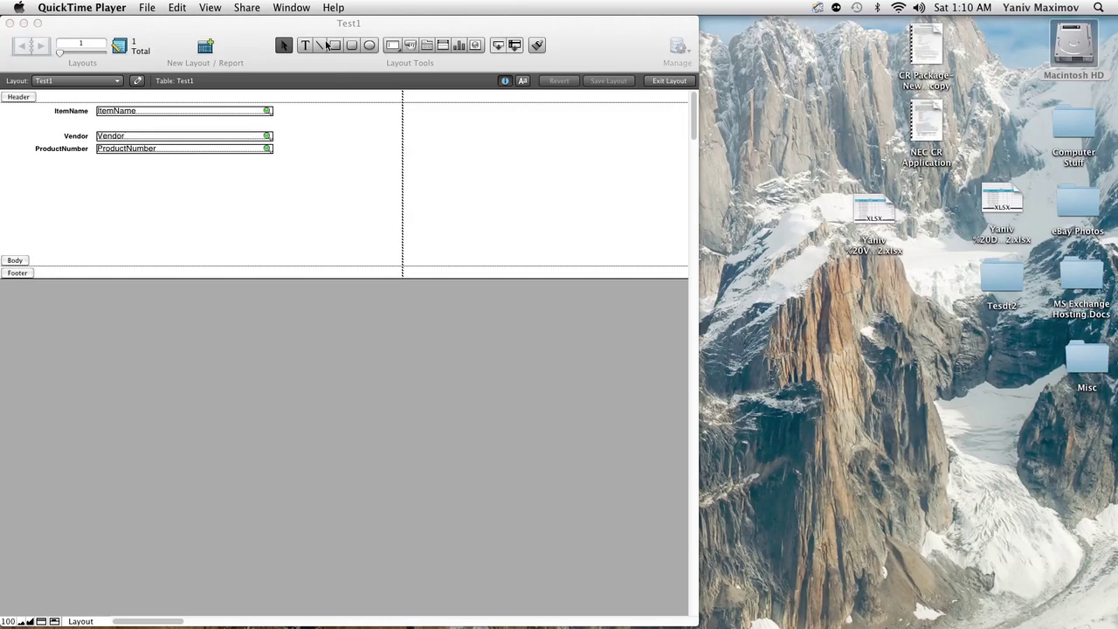
{"action": "left_click", "coordinate": [651, 62]}
{"action": "left_click", "coordinate": [675, 49]}
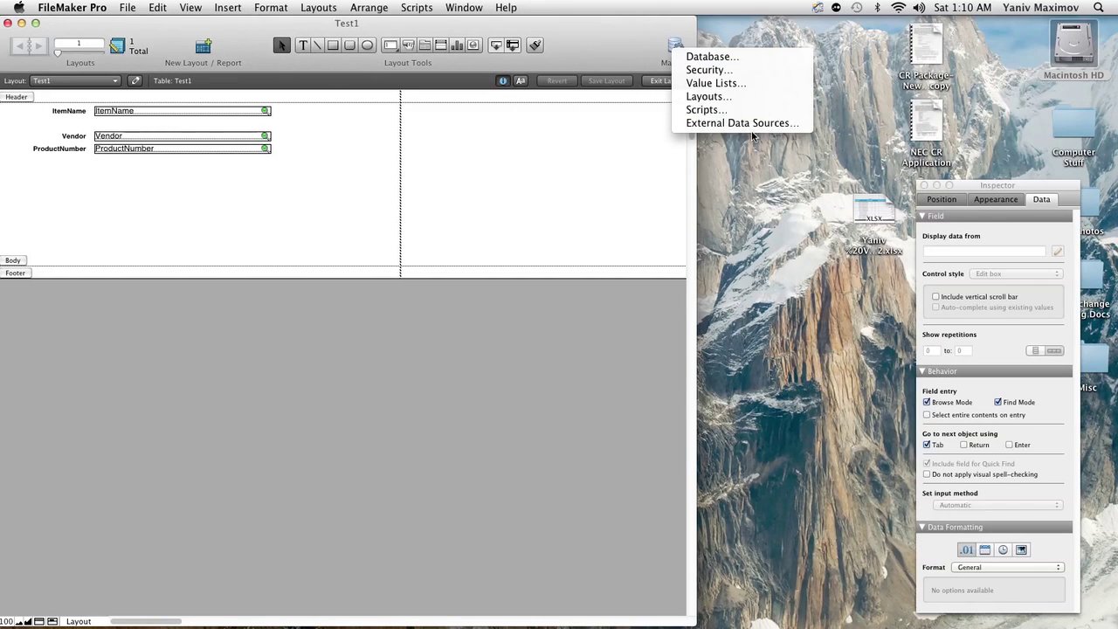
{"action": "left_click", "coordinate": [625, 40]}
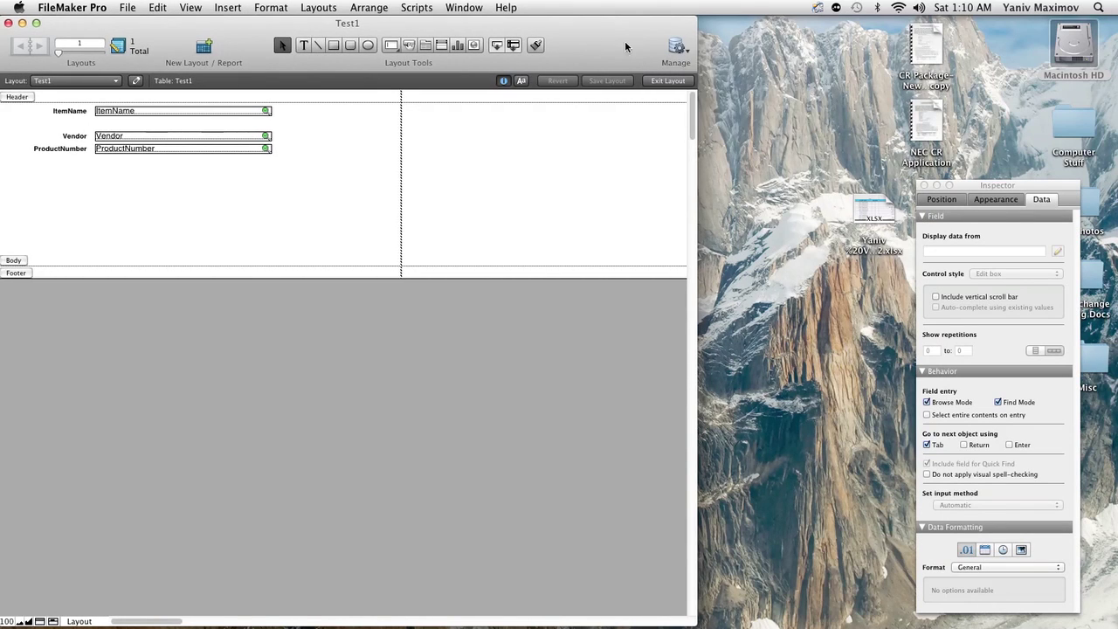
{"action": "left_click", "coordinate": [684, 49]}
{"action": "left_click", "coordinate": [714, 58]}
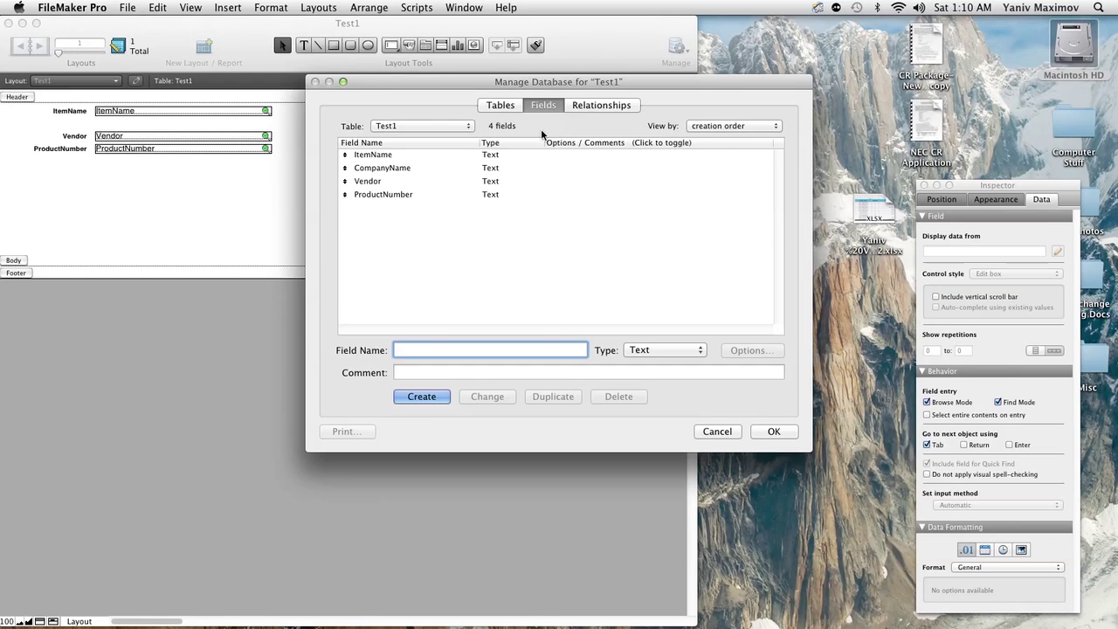
Look through the Tables, Fields and Relationships tabs, ending on Test1's Fields list
{"action": "left_click", "coordinate": [513, 106]}
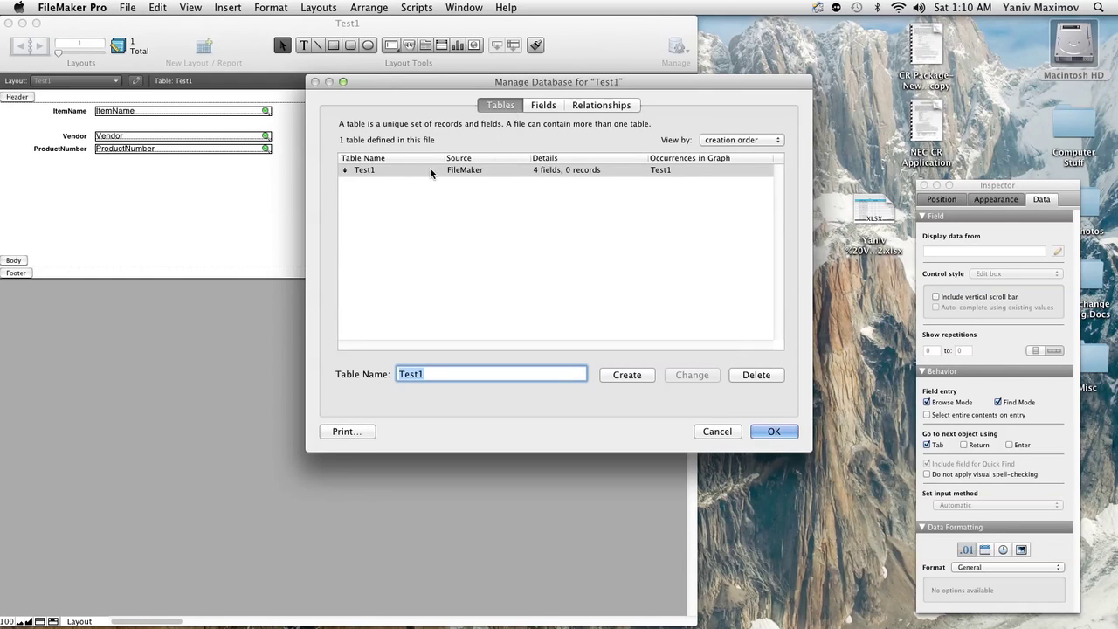
{"action": "left_click", "coordinate": [543, 105]}
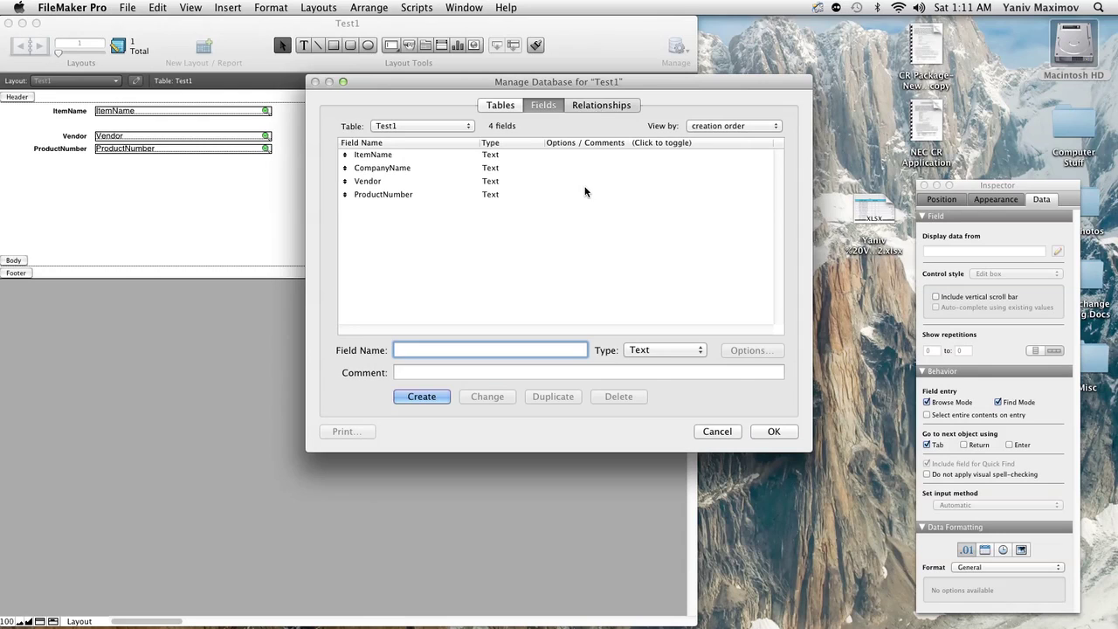
{"action": "left_click", "coordinate": [601, 105]}
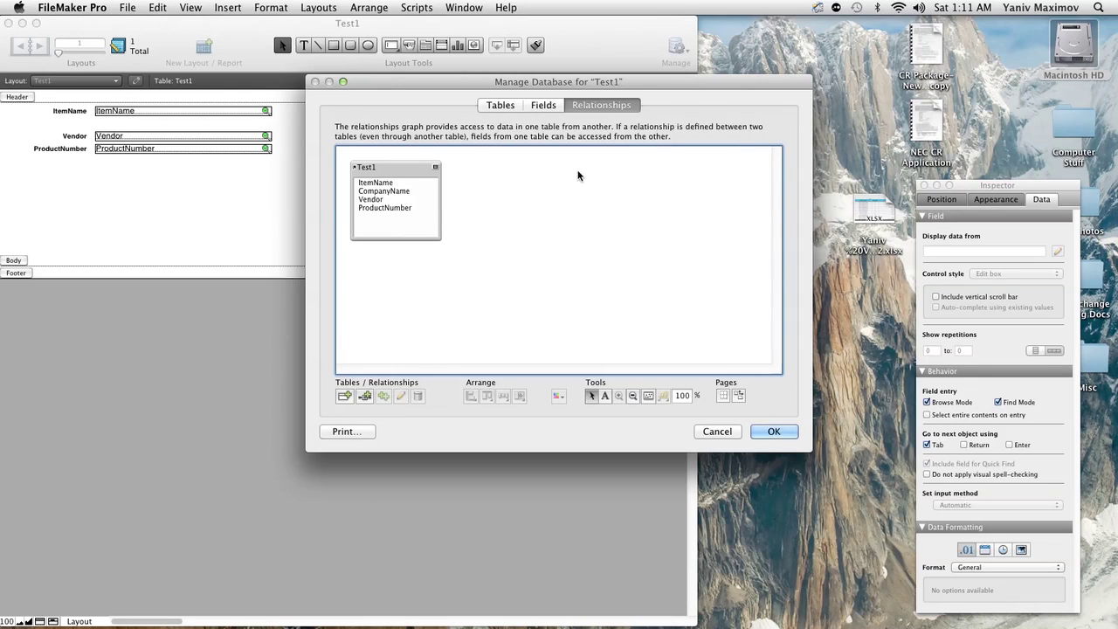
{"action": "left_click", "coordinate": [543, 105]}
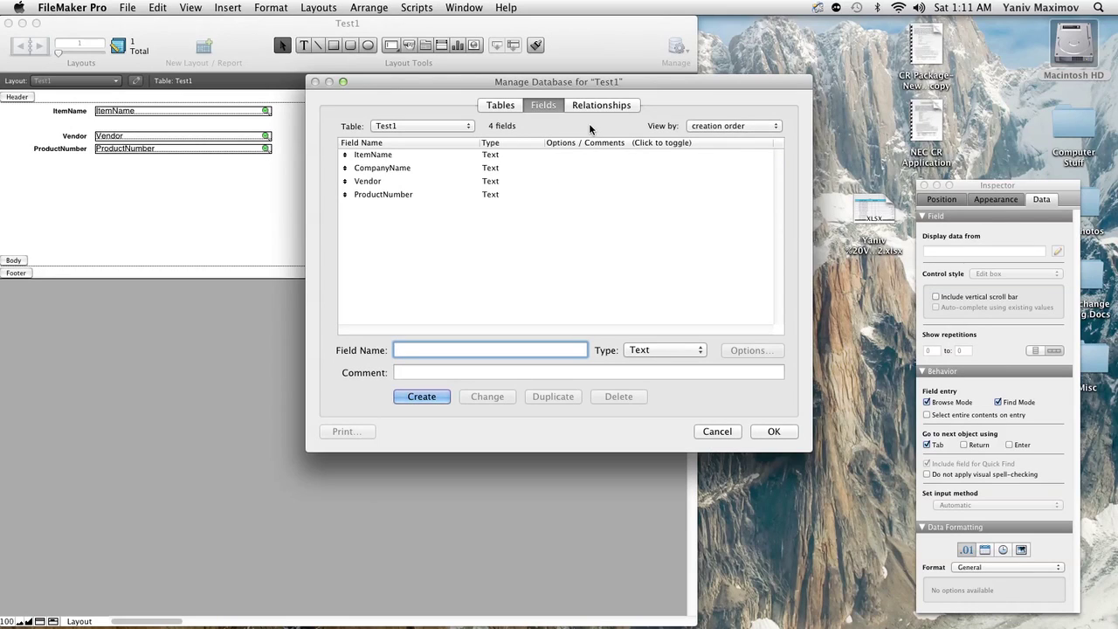
{"action": "left_click", "coordinate": [612, 106]}
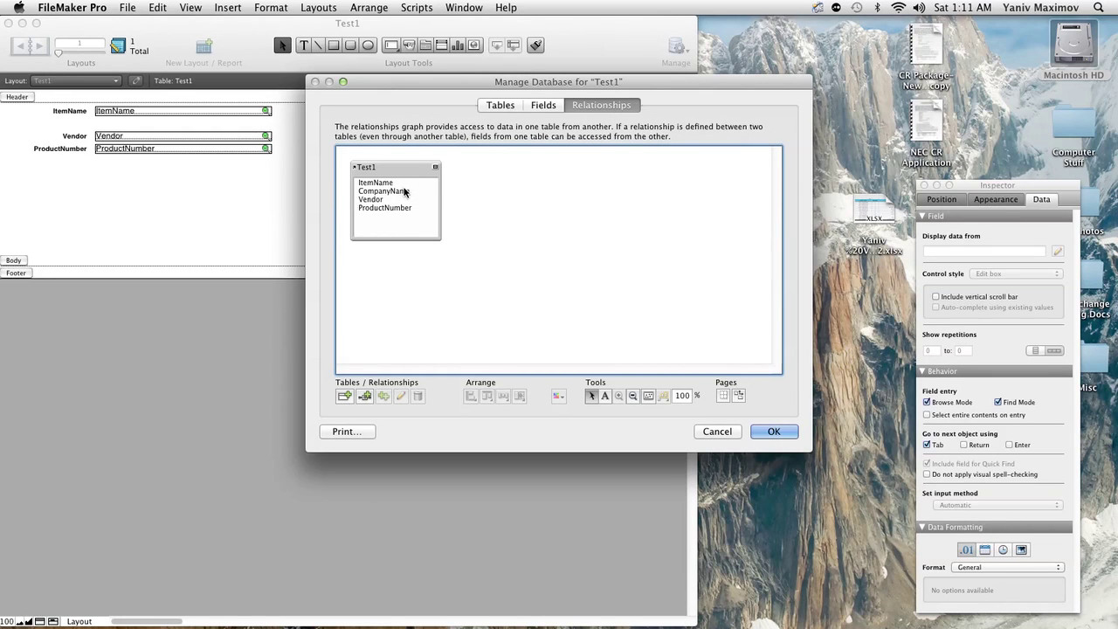
{"action": "left_click_drag", "start_coordinate": [484, 174], "coordinate": [550, 191]}
{"action": "left_click", "coordinate": [552, 106]}
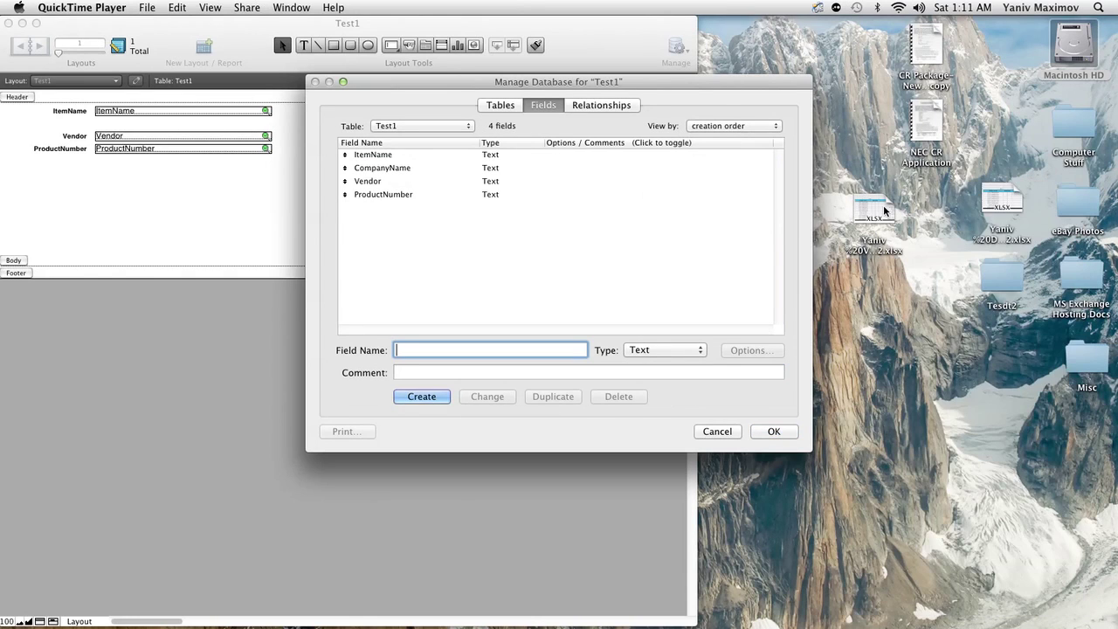
{"action": "left_click", "coordinate": [645, 122]}
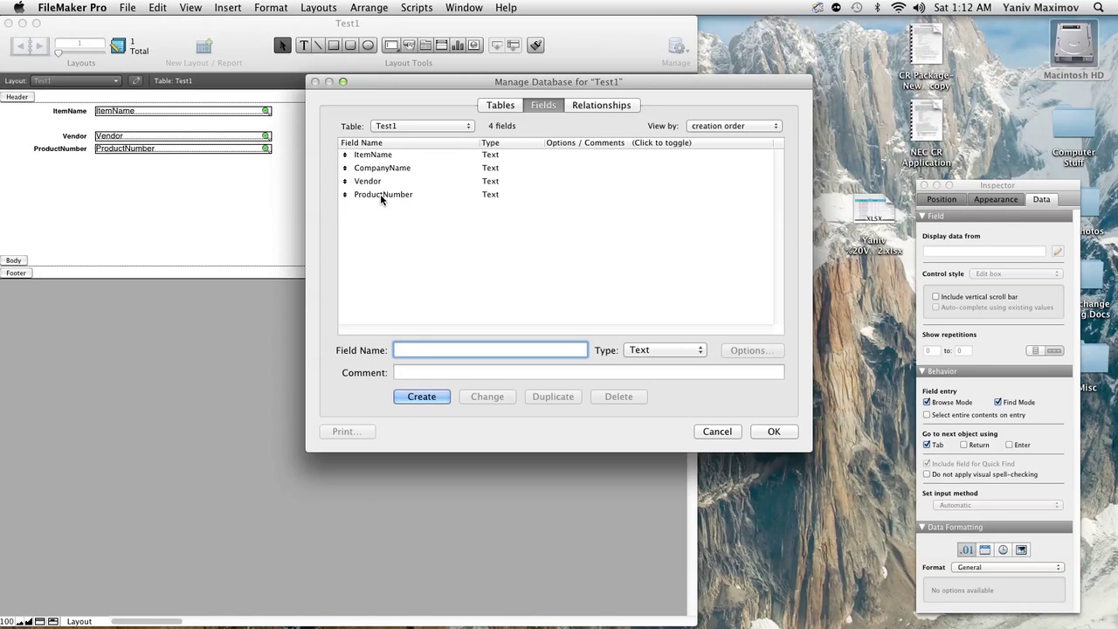
In ProductNumber's Auto-Enter options, turn on Serial number generated on creation
{"action": "left_click", "coordinate": [380, 194]}
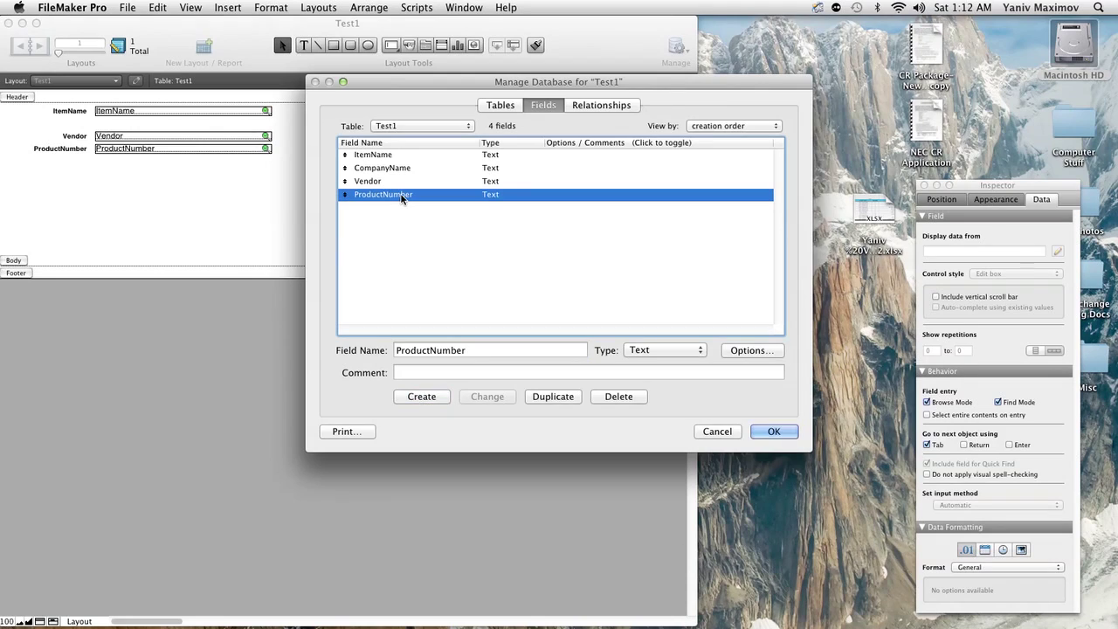
{"action": "double_click", "coordinate": [401, 199]}
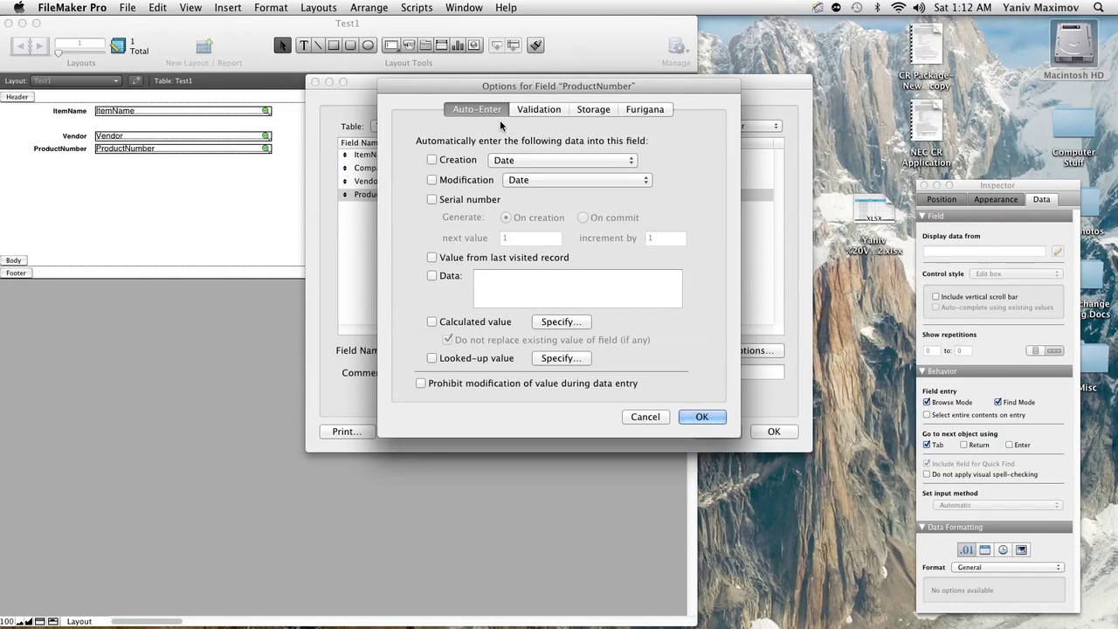
{"action": "left_click", "coordinate": [534, 109]}
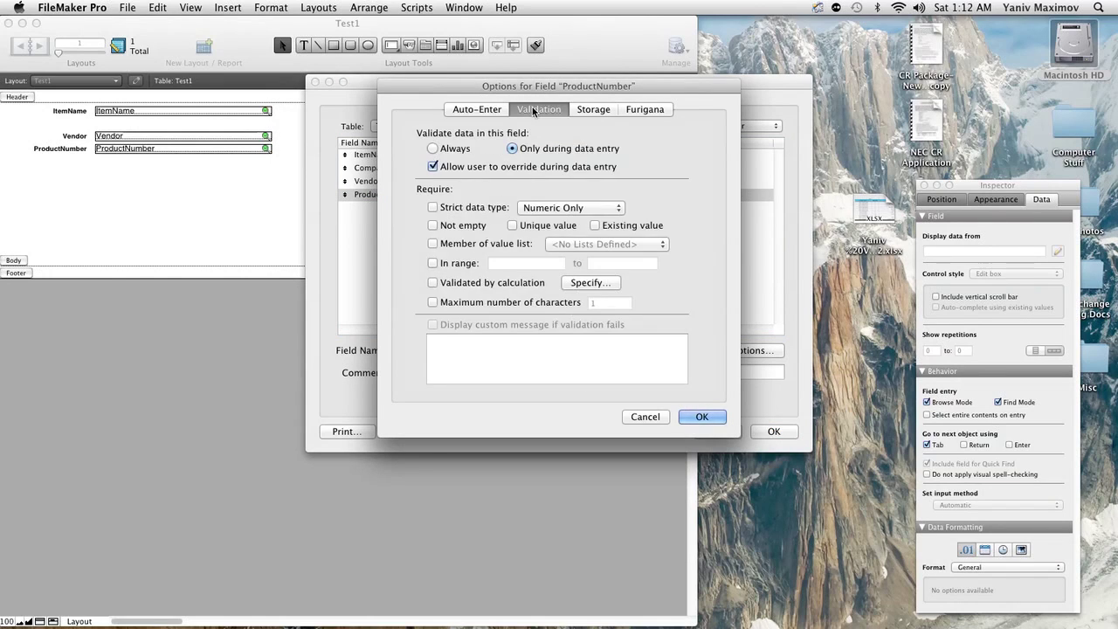
{"action": "left_click", "coordinate": [608, 108]}
{"action": "left_click", "coordinate": [491, 109]}
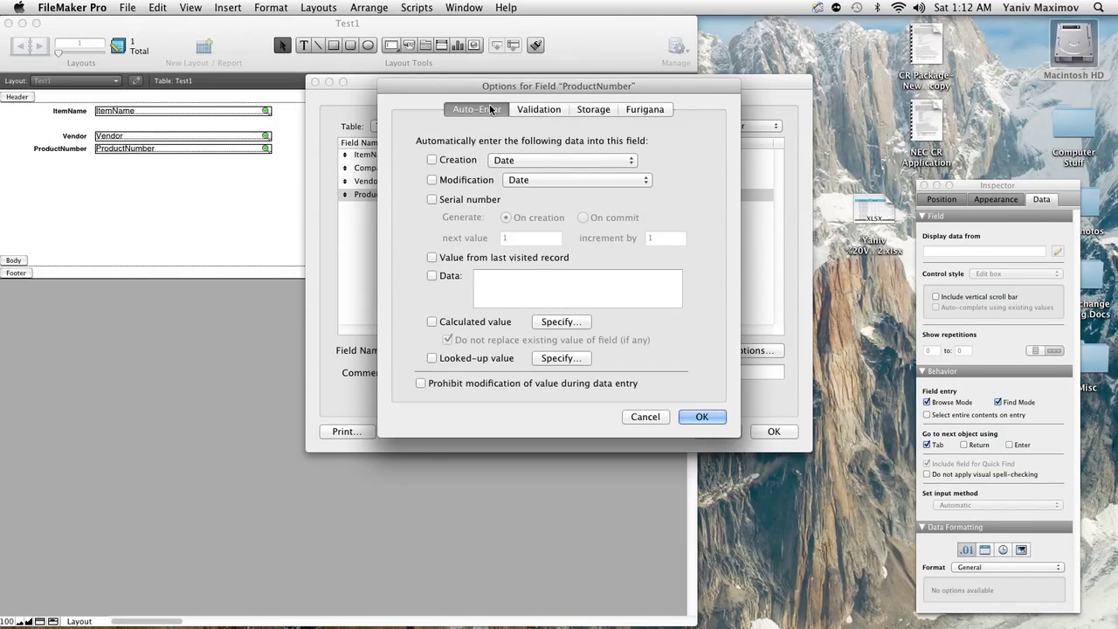
{"action": "left_click", "coordinate": [432, 200]}
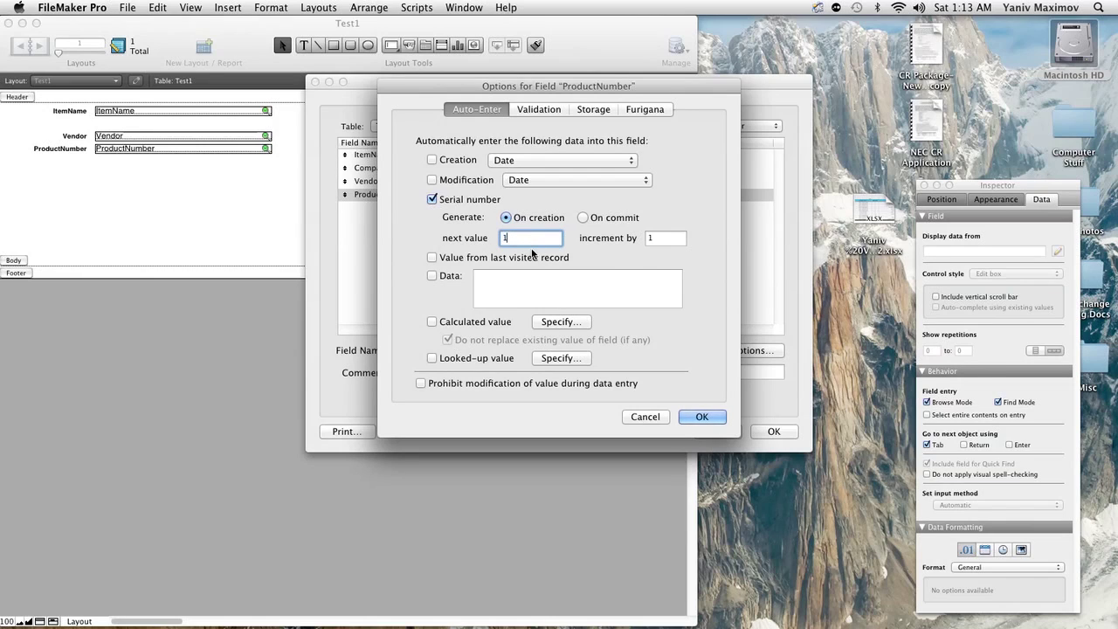
Set ProductNumber's next serial value to 2000 and clear the increment field
{"action": "key", "text": "BackSpace"}
{"action": "type", "text": "000"}
{"action": "left_click", "coordinate": [678, 240]}
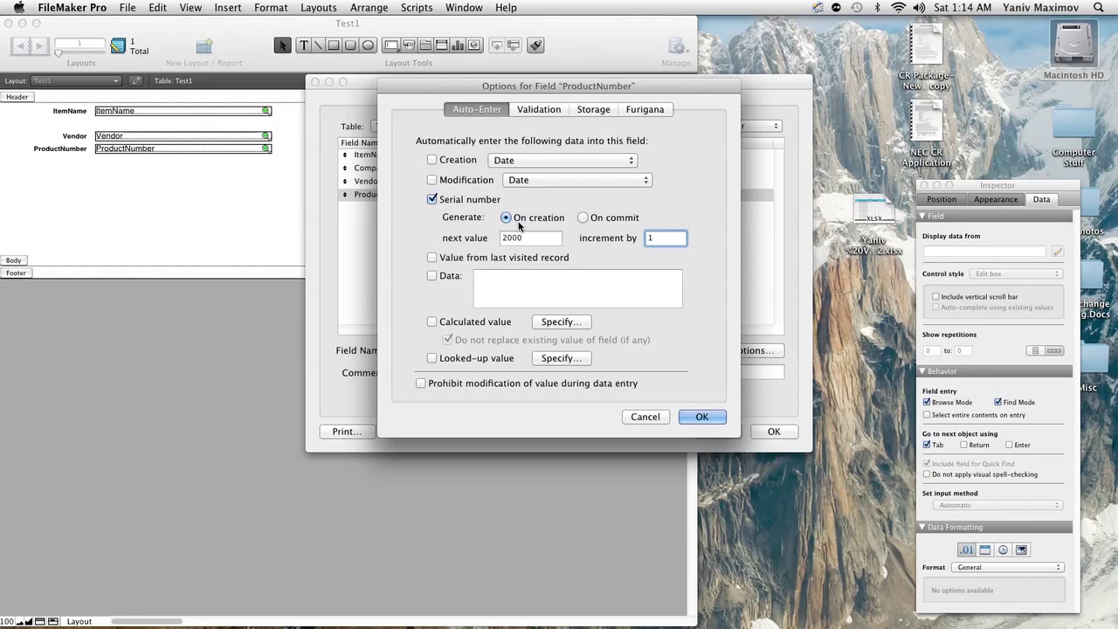
{"action": "key", "text": "BackSpace"}
{"action": "type", "text": "2"}
{"action": "key", "text": "BackSpace"}
Set the increment to 1 and save the field options and database definitions
{"action": "type", "text": "1"}
{"action": "left_click", "coordinate": [709, 418]}
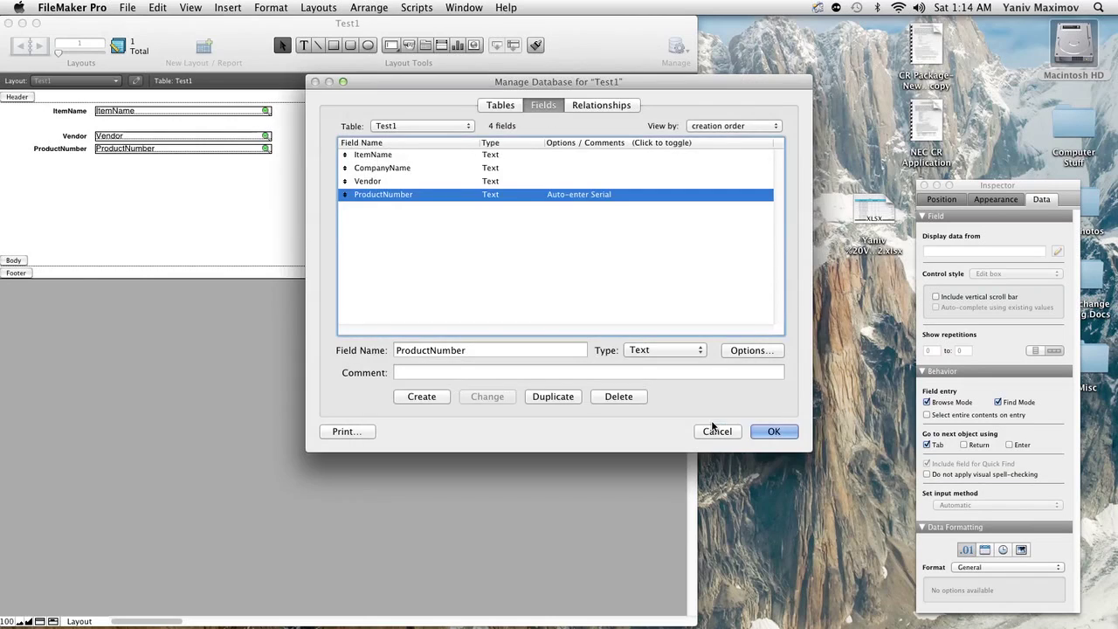
{"action": "left_click", "coordinate": [774, 431]}
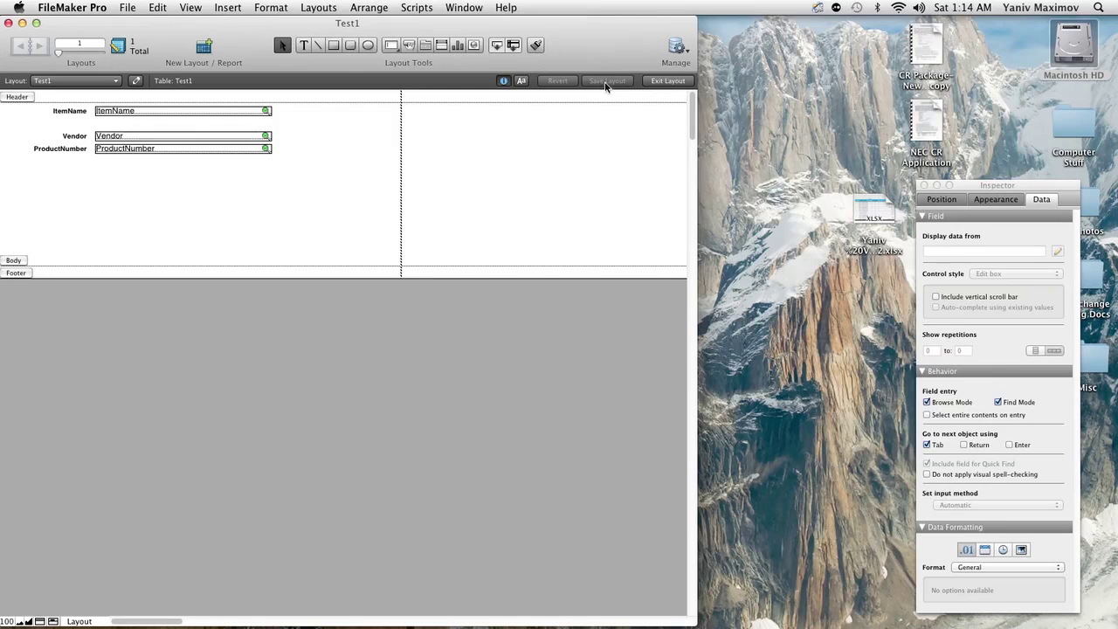
Exit Layout mode to browse the empty Test1 records
{"action": "left_click", "coordinate": [678, 45]}
{"action": "left_click", "coordinate": [669, 55]}
{"action": "left_click", "coordinate": [669, 81]}
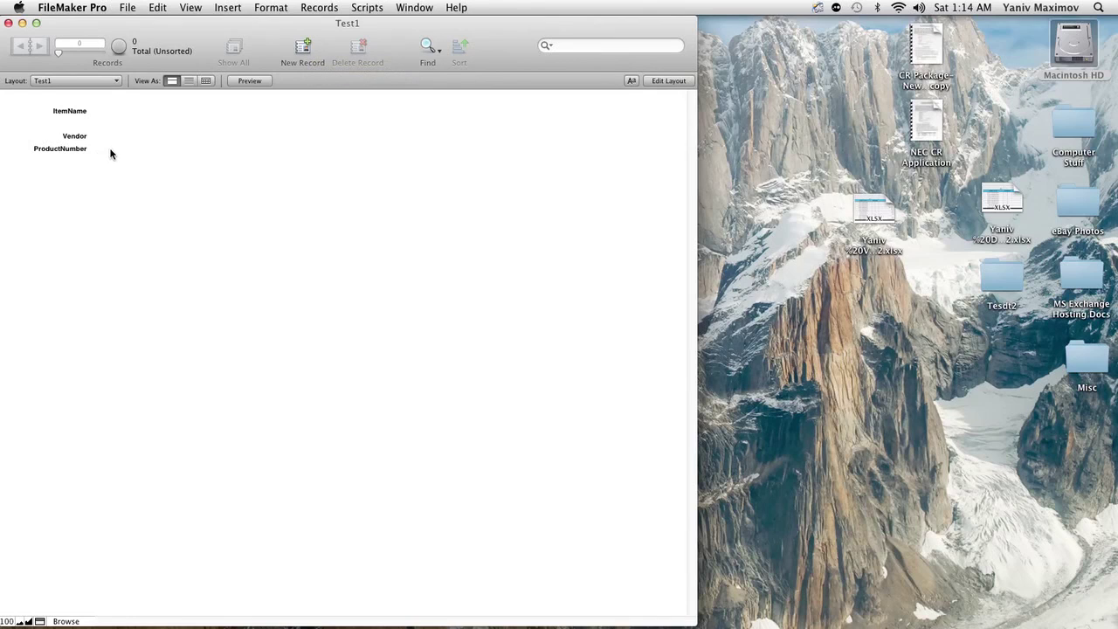
Create new records so ProductNumber auto-fills serials 2000 through 2004
{"action": "left_click", "coordinate": [302, 47]}
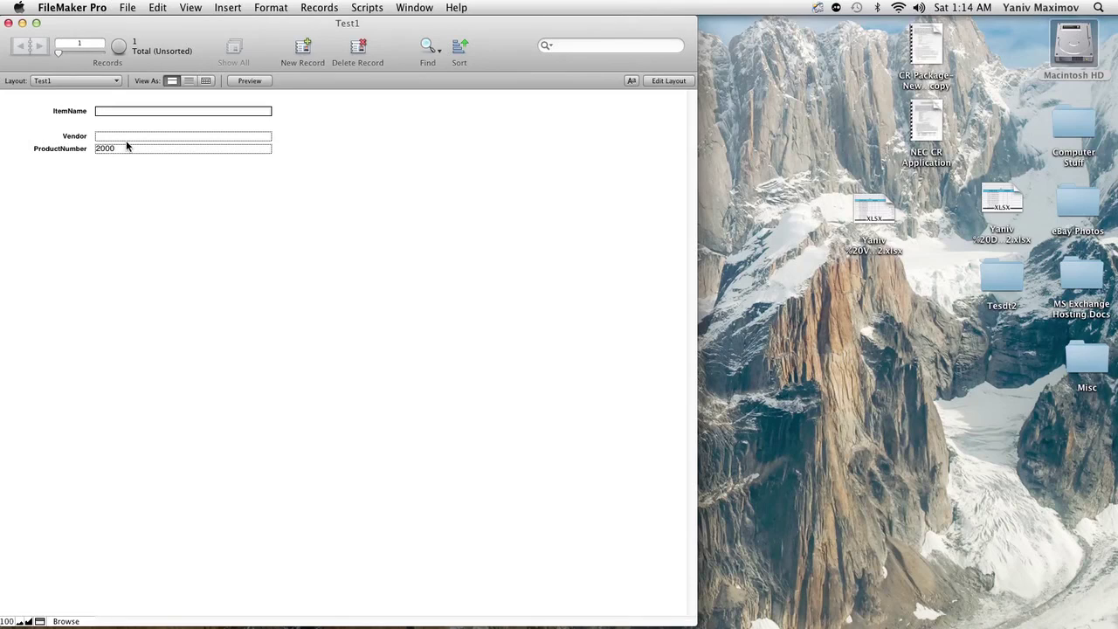
{"action": "left_click", "coordinate": [307, 51]}
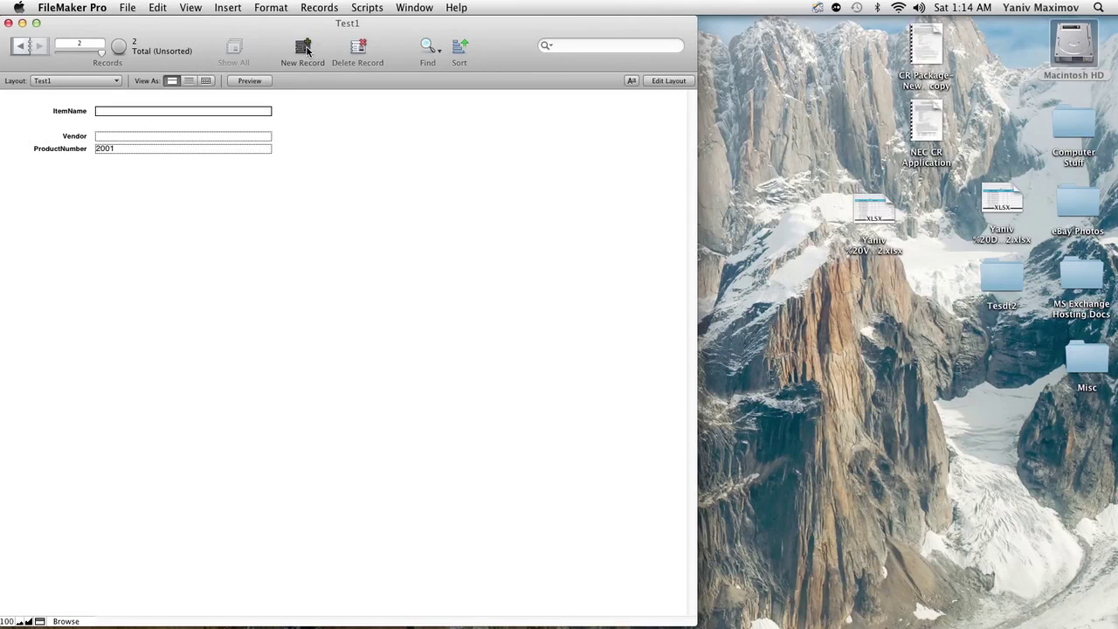
{"action": "left_click", "coordinate": [307, 50]}
{"action": "left_click", "coordinate": [307, 51]}
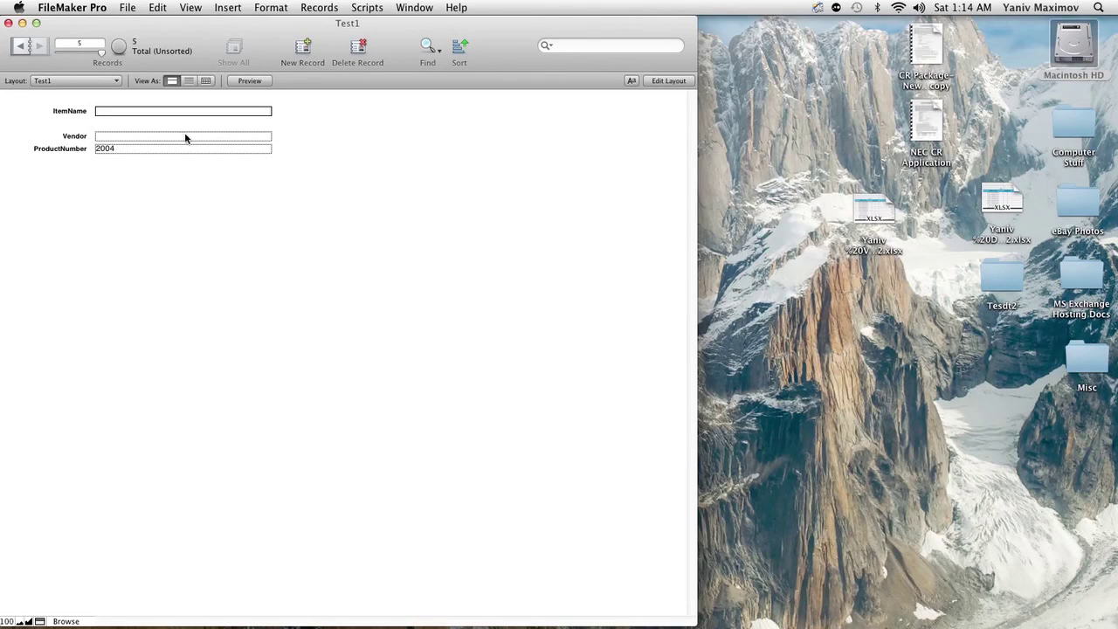